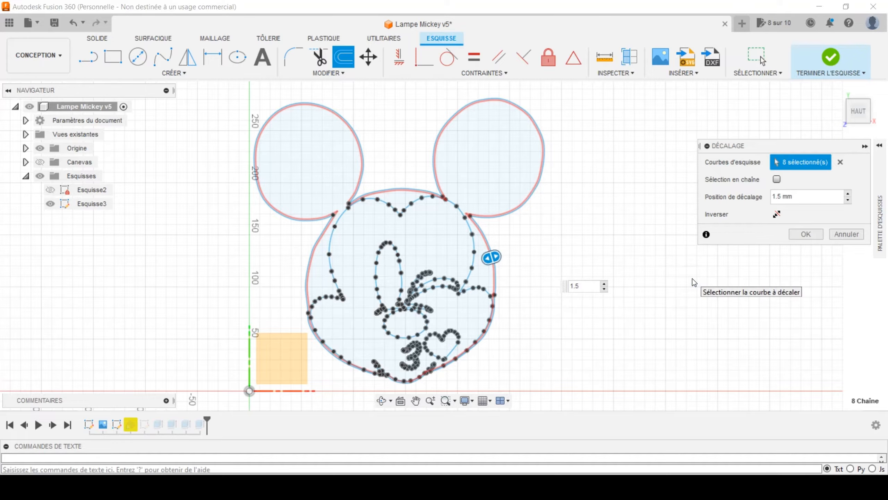
- Accept the 1.5 mm offset of the Mickey outline and offset the original outer outline outward by -0.4 mm
left_click(805, 232)
scroll(505, 235, "down", 4)
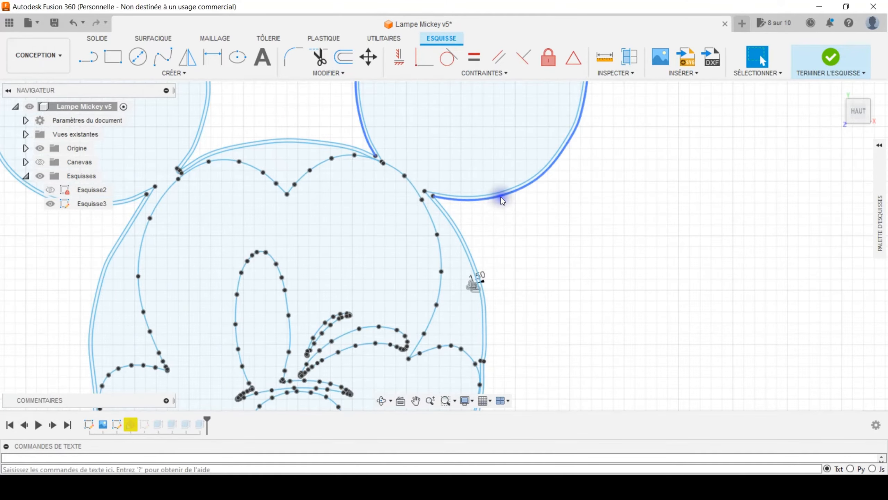
double_click(501, 198)
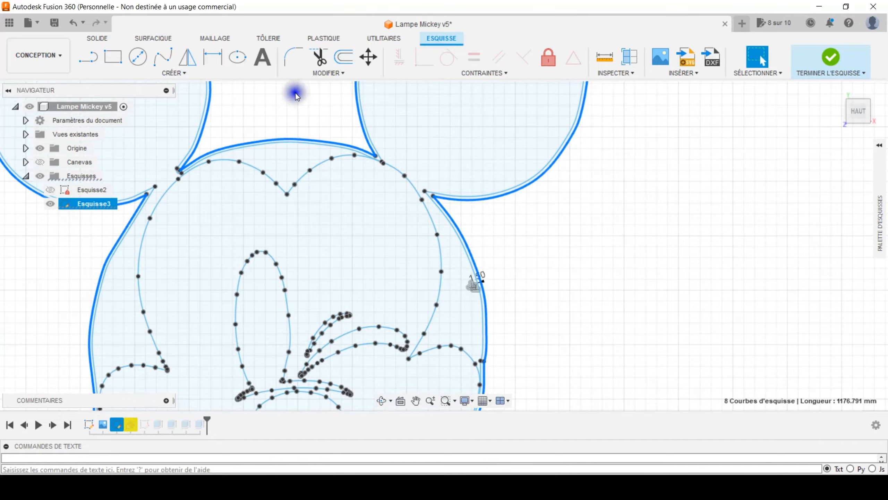
left_click(342, 59)
type("0.4")
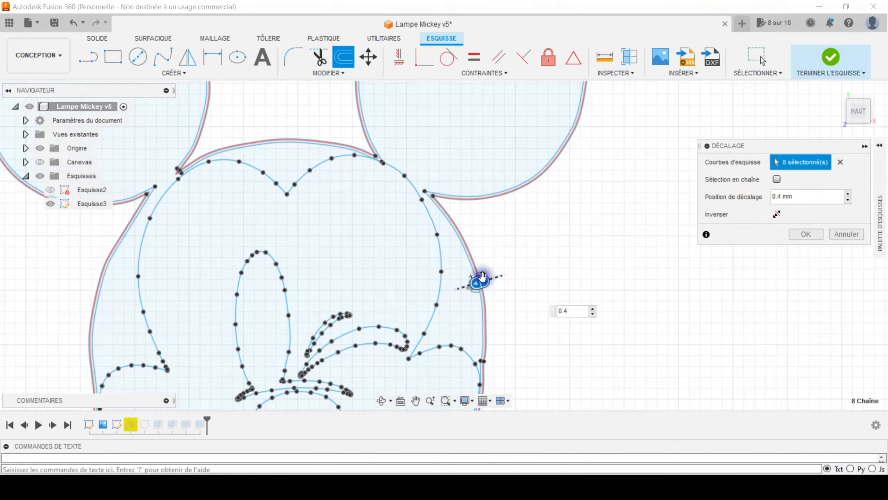
left_click_drag(481, 279, 518, 269)
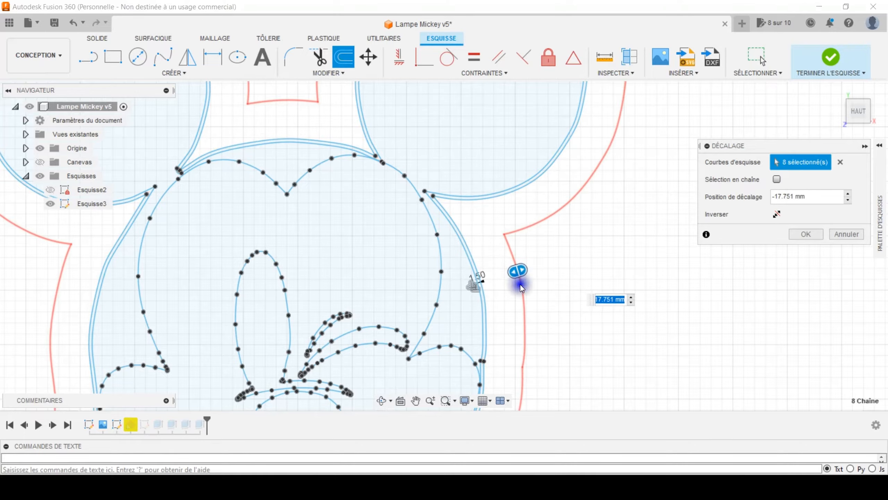
type("-0.4")
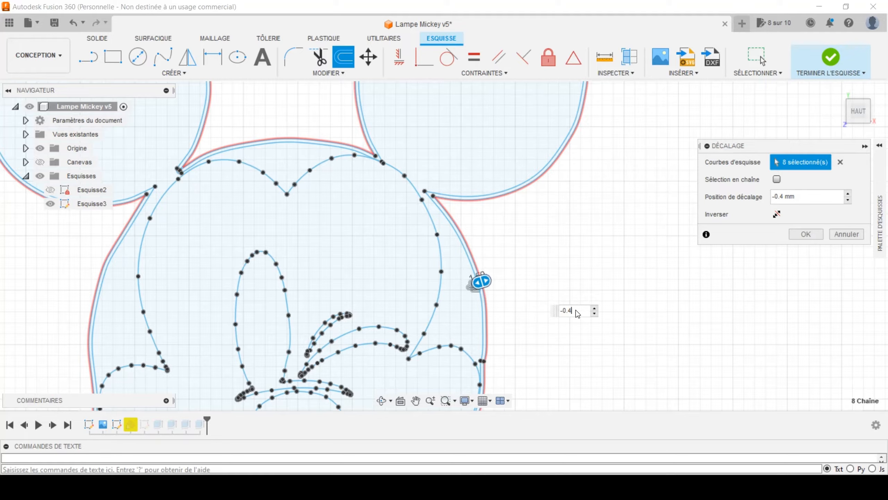
left_click(801, 235)
scroll(518, 311, "up", 8)
scroll(448, 257, "up", 5)
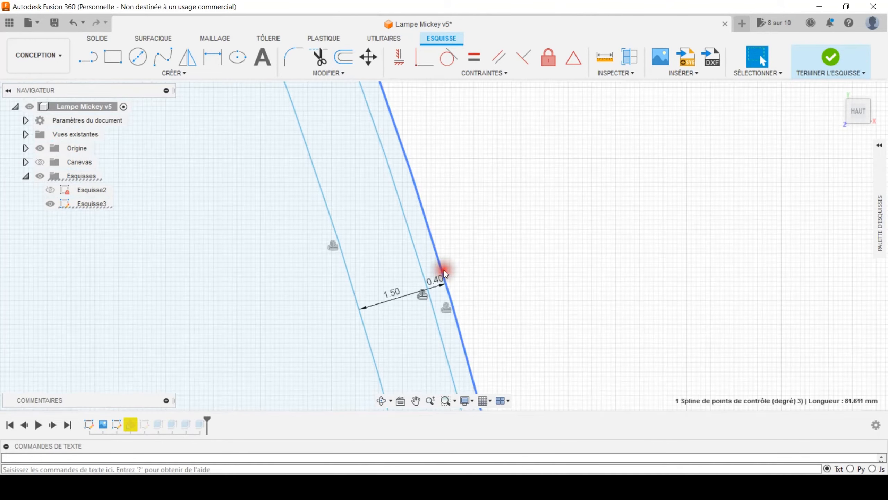
scroll(522, 298, "down", 10)
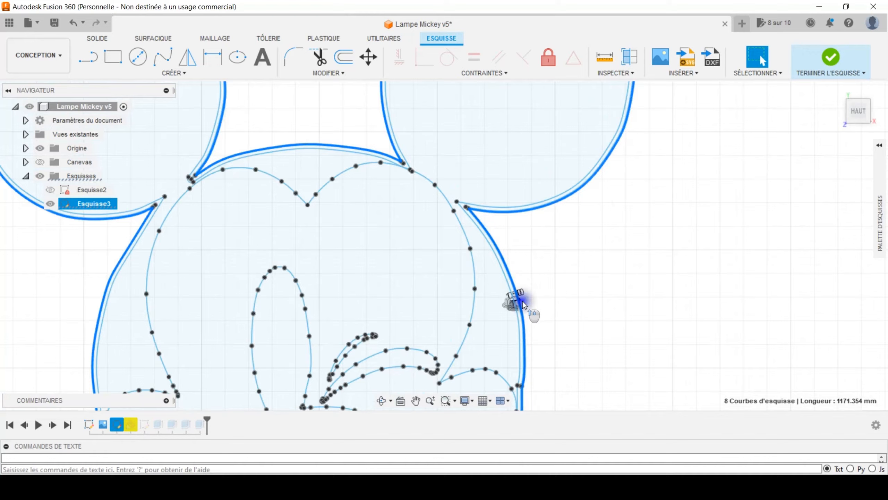
left_click(343, 56)
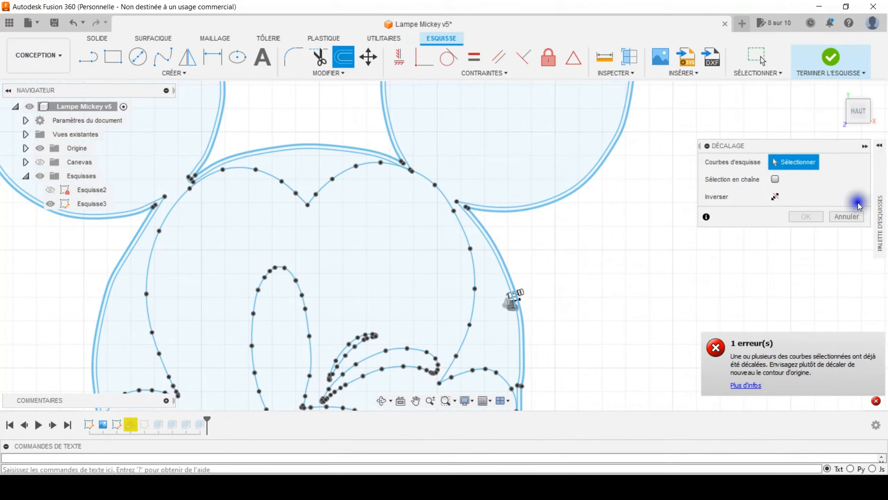
left_click(853, 216)
- Offset the original outline, the middle of the three curves, outward by -5.4 mm
scroll(563, 299, "up", 5)
scroll(456, 307, "up", 4)
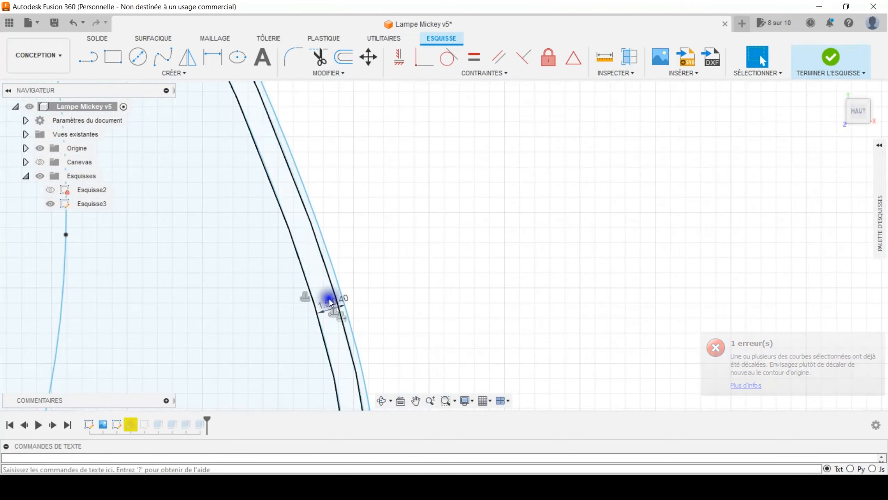
double_click(332, 278)
scroll(345, 263, "down", 5)
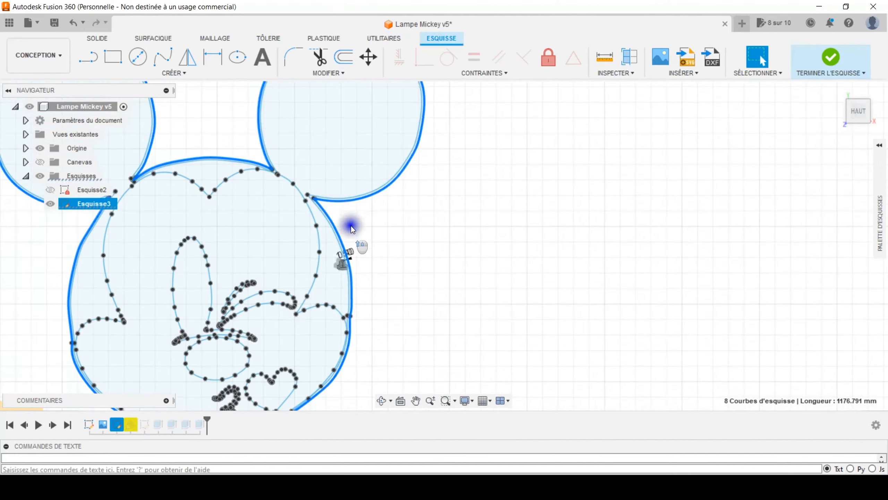
key("o")
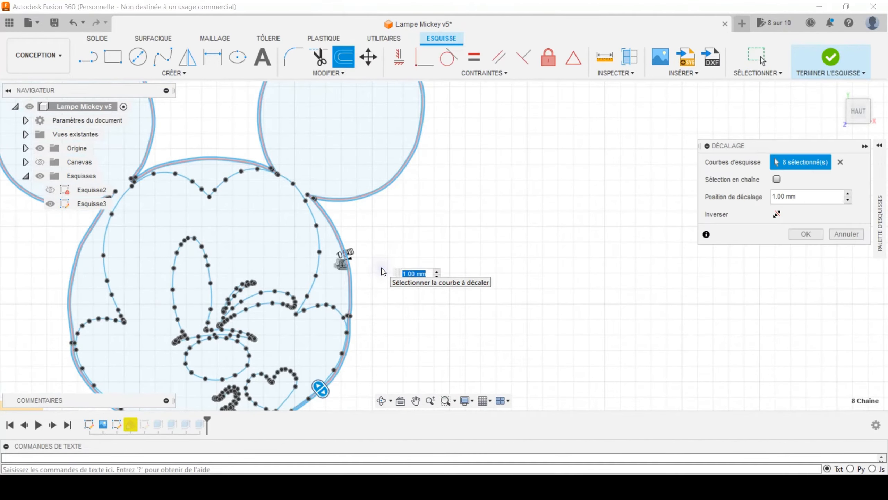
left_click(371, 300)
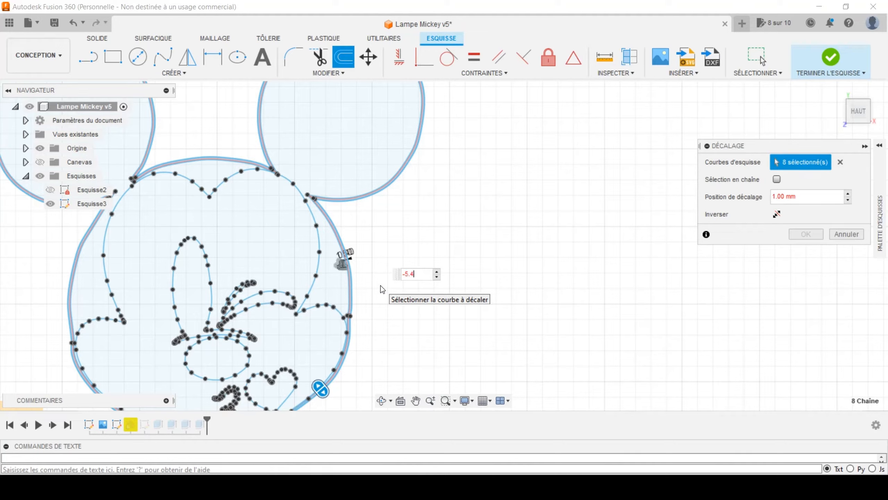
key("Return")
left_click(805, 234)
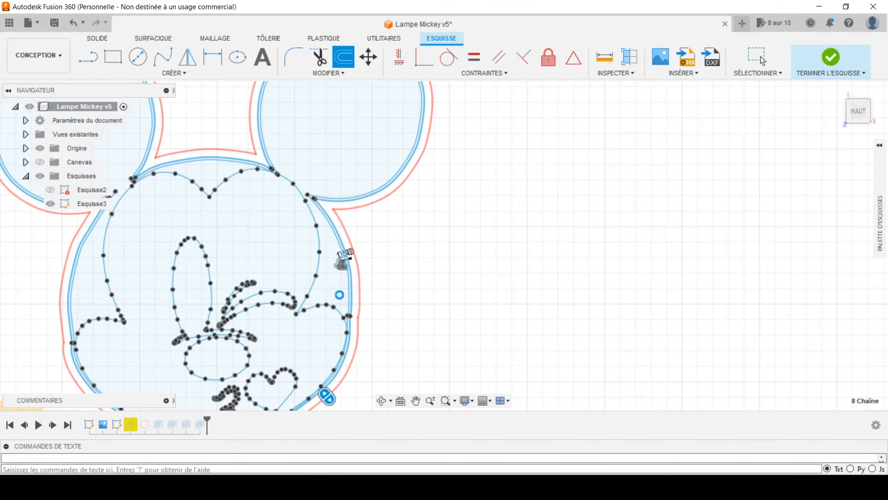
key("Escape")
- Finish editing the sketch and return to the home 3D view
middle_click_drag(397, 267, 577, 217)
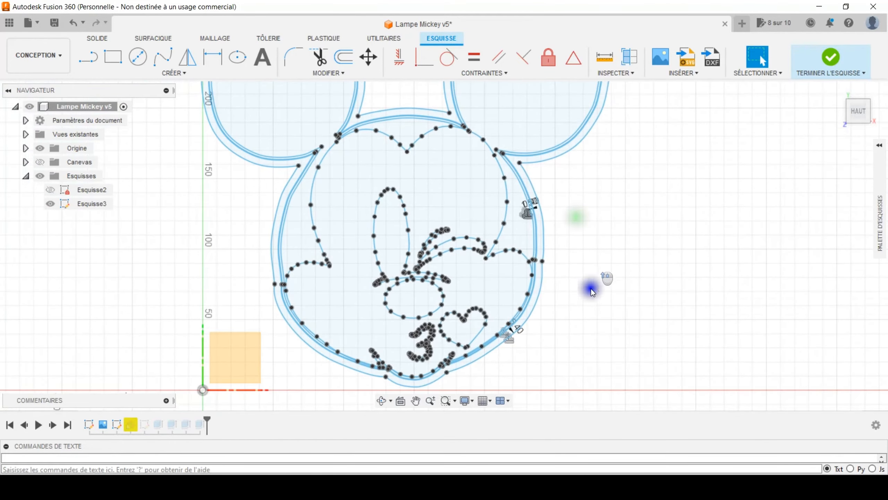
mouse_move(840, 101)
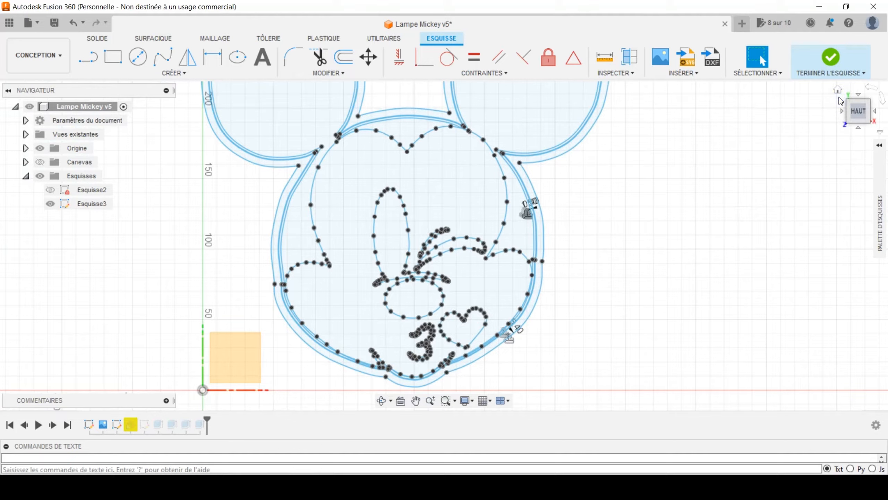
left_click(834, 55)
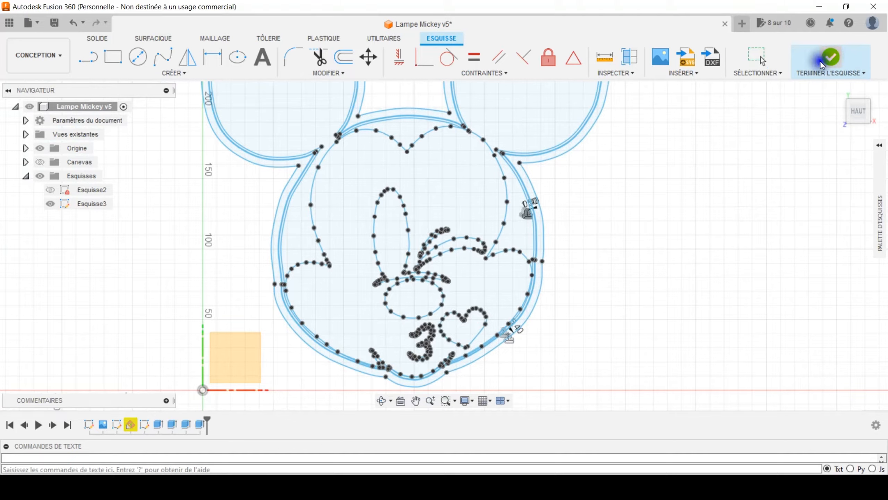
left_click(838, 89)
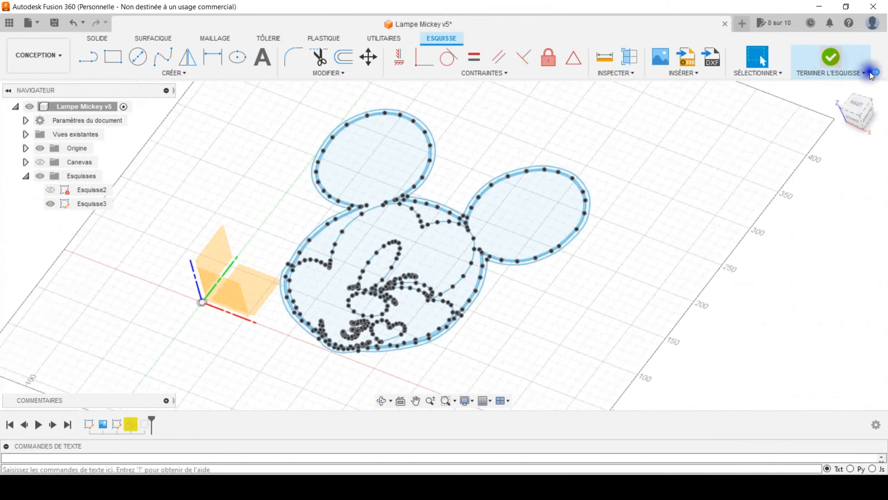
left_click(872, 74)
- Select the rim bands between the offset outlines, the ear and background region, and the face region of Esquisse3
scroll(591, 232, "up", 8)
scroll(578, 244, "up", 5)
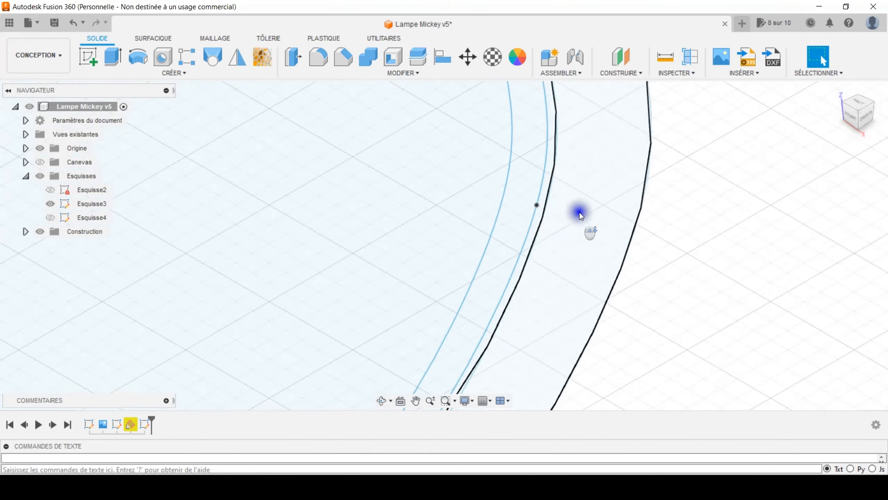
left_click(557, 209)
left_click(474, 231, "ctrl")
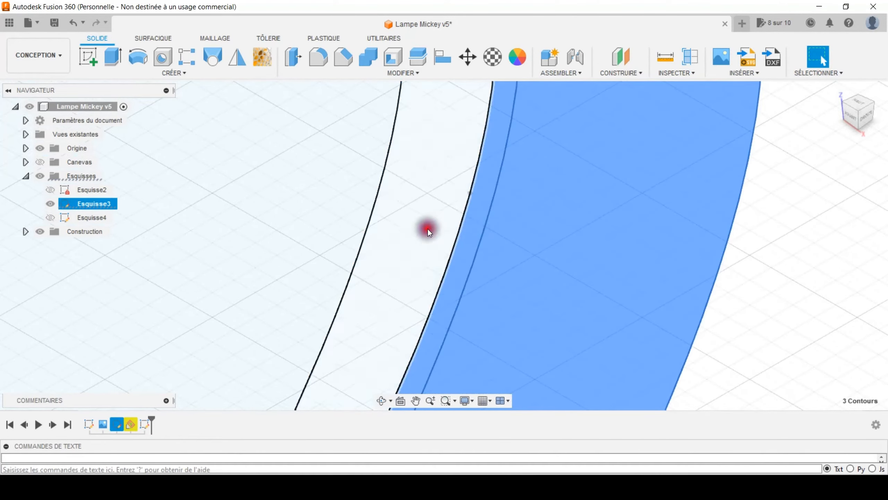
left_click(326, 227, "ctrl")
scroll(296, 237, "down", 6)
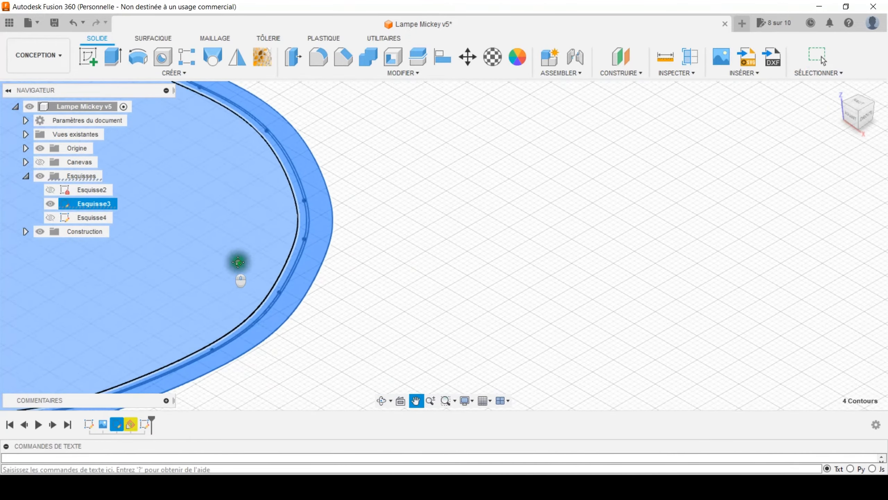
scroll(759, 208, "down", 4)
scroll(221, 241, "up", 6)
left_click(210, 241, "ctrl")
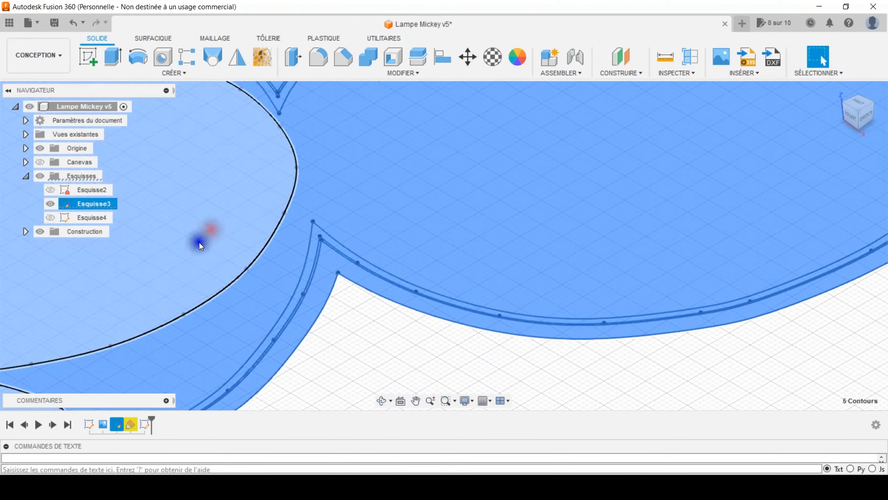
- Add the open eye, the nose, the winking eye and the thin eyebrow contours to the selection
middle_click_drag(549, 206, 497, 226)
scroll(581, 246, "up", 5)
left_click(368, 141, "ctrl")
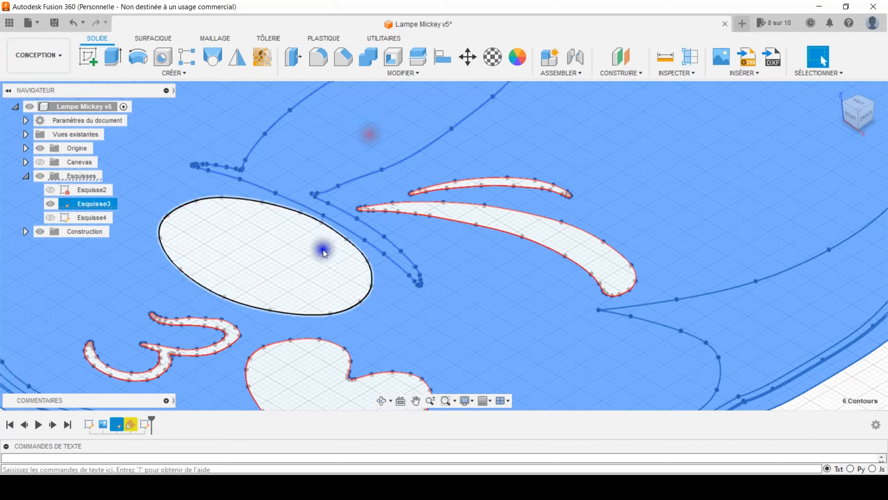
left_click(322, 250, "ctrl")
left_click(561, 237, "ctrl")
scroll(481, 182, "up", 3)
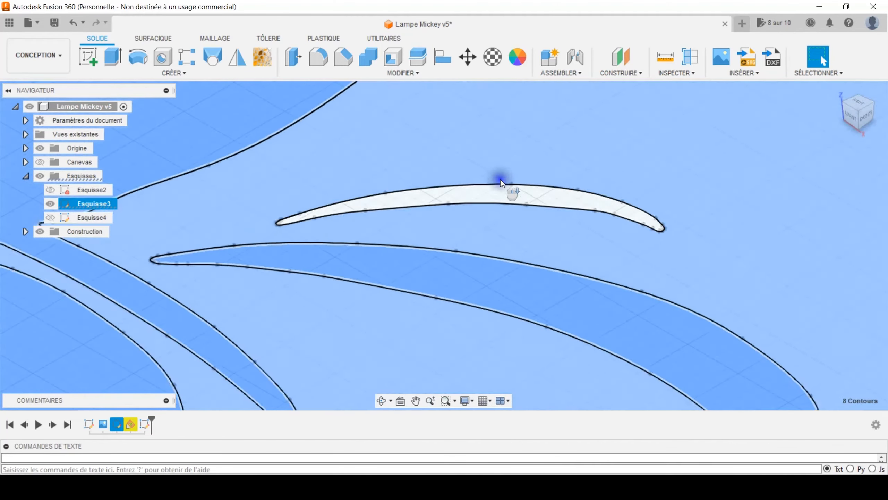
left_click(483, 183, "ctrl")
- Add the heart and the mouth contours to the selection so that the whole silhouette is covered
scroll(435, 242, "down", 5)
scroll(404, 277, "down", 3)
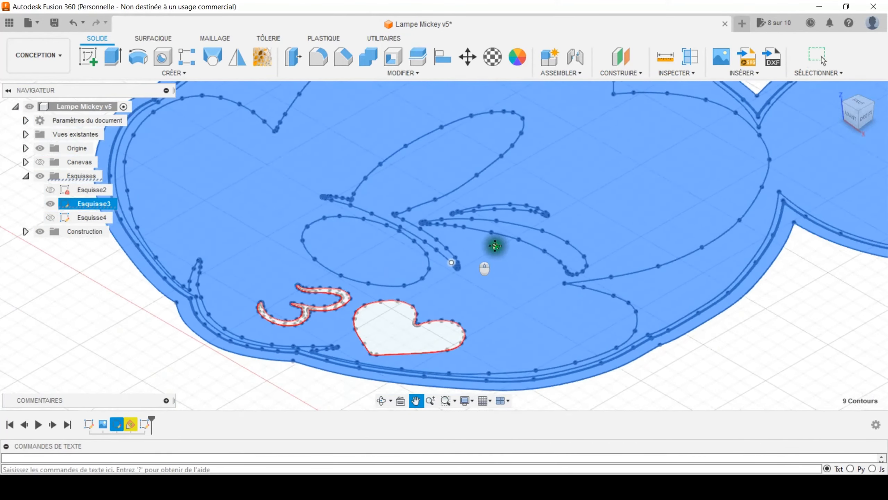
scroll(482, 269, "up", 8)
left_click(470, 299, "ctrl")
scroll(303, 251, "down", 3)
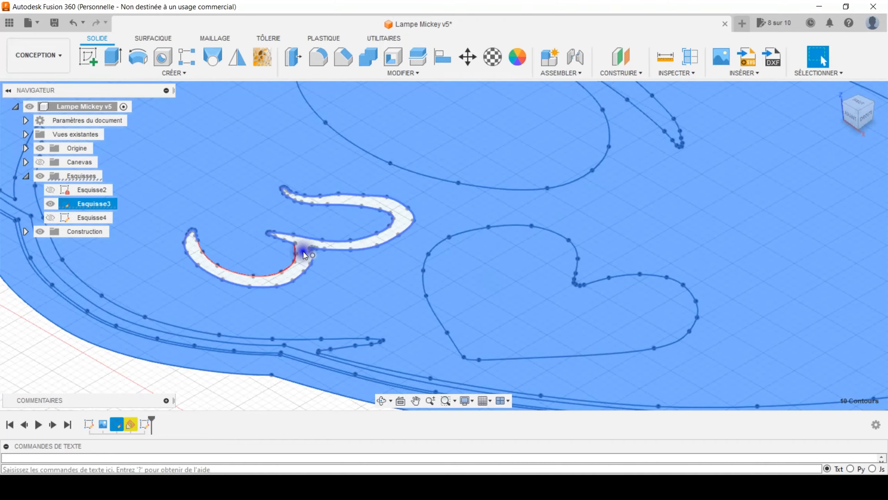
scroll(302, 251, "up", 6)
left_click(324, 251, "ctrl")
scroll(325, 251, "down", 10)
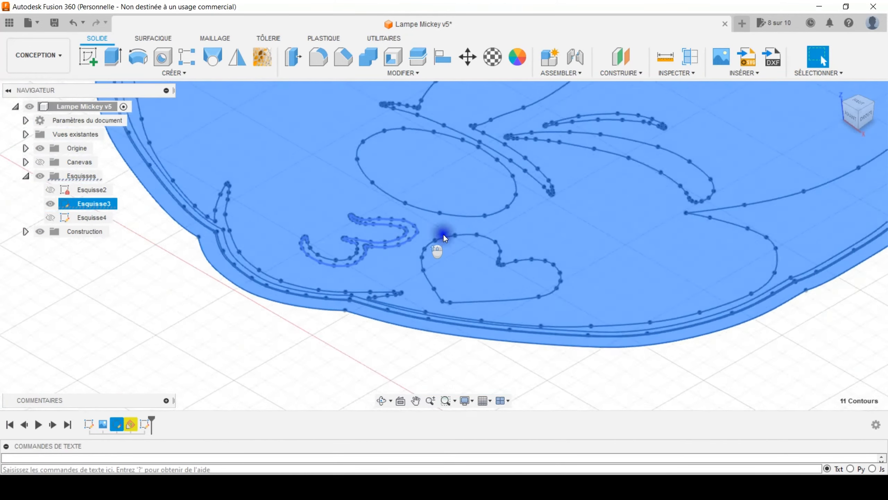
mouse_move(719, 232)
middle_mouse_down()
mouse_move(572, 309)
mouse_move(603, 314)
middle_mouse_up()
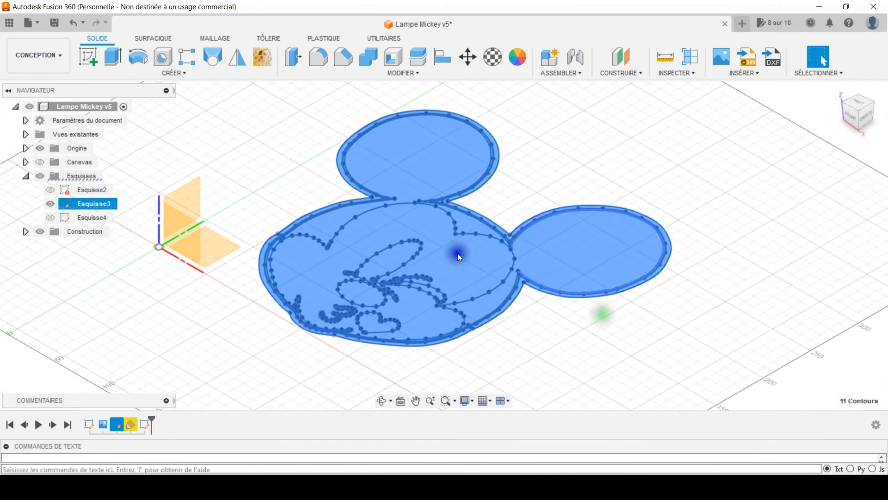
- Extrude the selected contours by -50 mm as a new body
left_click(113, 58)
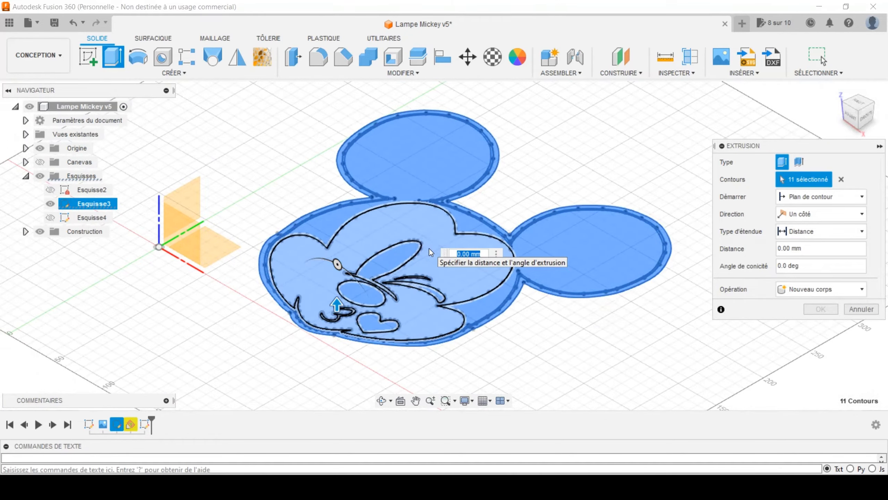
type("50")
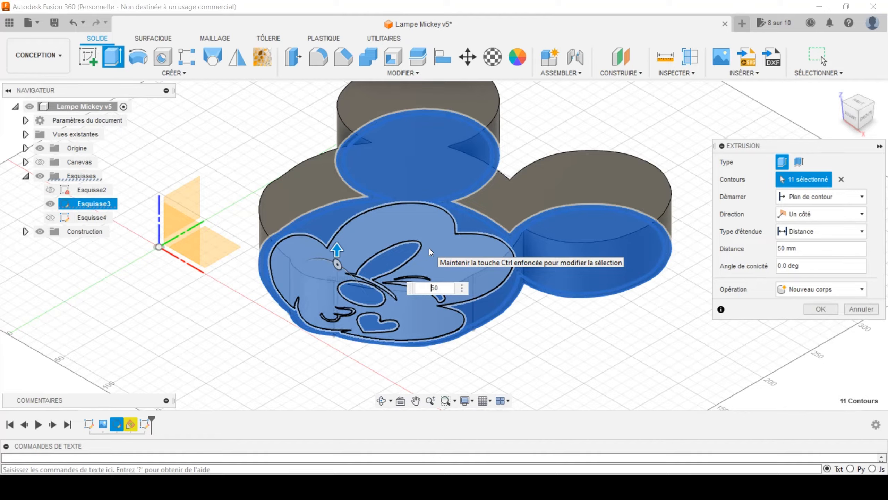
type("-")
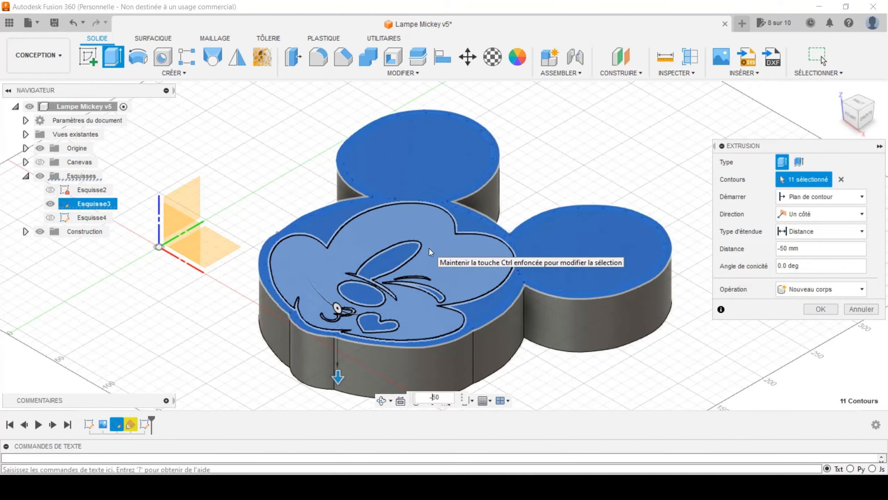
key("Return")
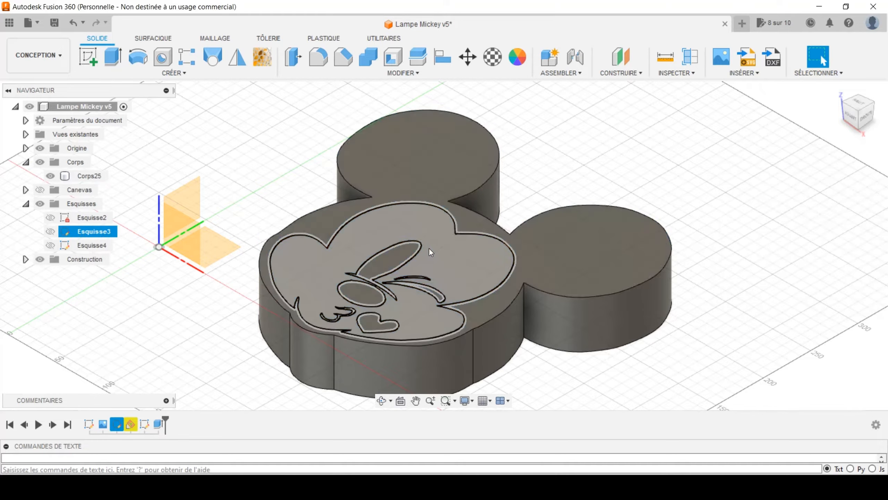
- Show Esquisse3 and select its ear and background region inside the innermost offset outline
left_click(50, 231)
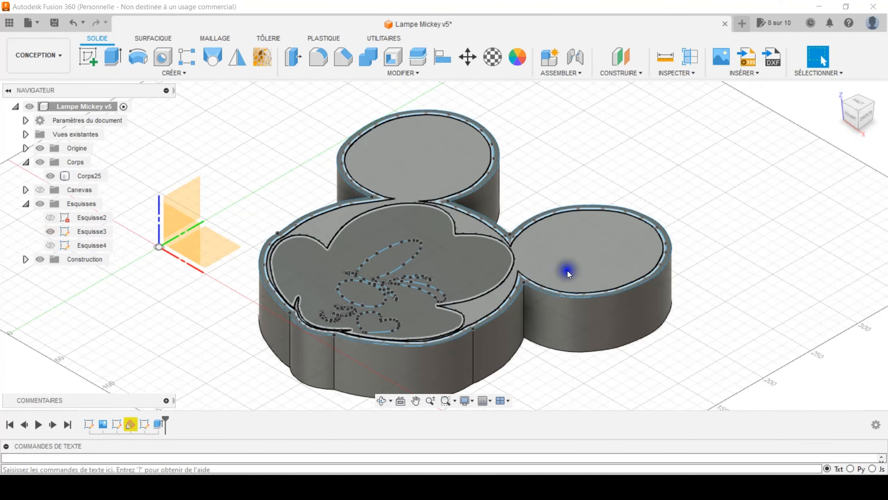
scroll(689, 267, "down", 10)
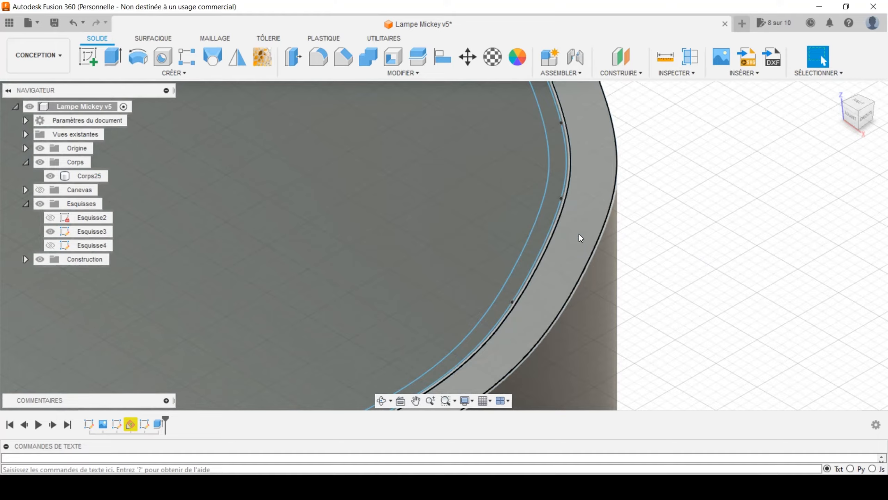
scroll(579, 234, "up", 10)
left_click(460, 214)
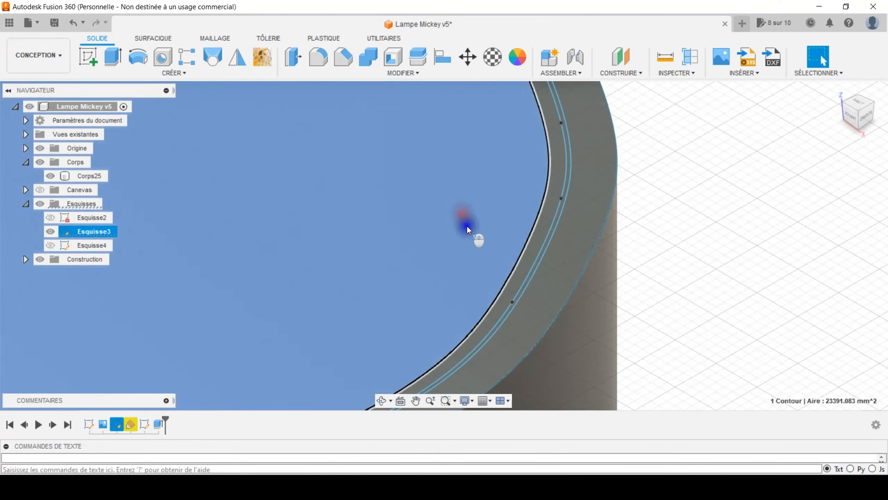
scroll(432, 252, "up", 5)
middle_click_drag(288, 278, 574, 276, "shift")
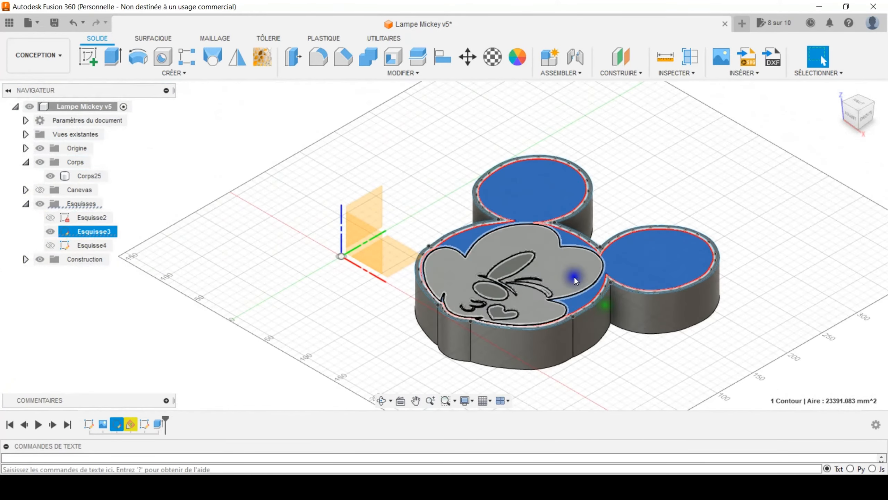
- Add the face region, the open eye, the nose, the winking eye and the thin eyebrow contours to the selection
scroll(567, 270, "down", 5)
scroll(559, 260, "down", 3)
left_click(492, 267, "ctrl")
scroll(334, 264, "down", 3)
left_click(311, 259, "ctrl")
left_click(236, 351, "ctrl")
scroll(429, 330, "down", 4)
left_click(430, 363, "ctrl")
scroll(329, 276, "down", 4)
left_click(340, 269, "ctrl")
scroll(314, 276, "up", 6)
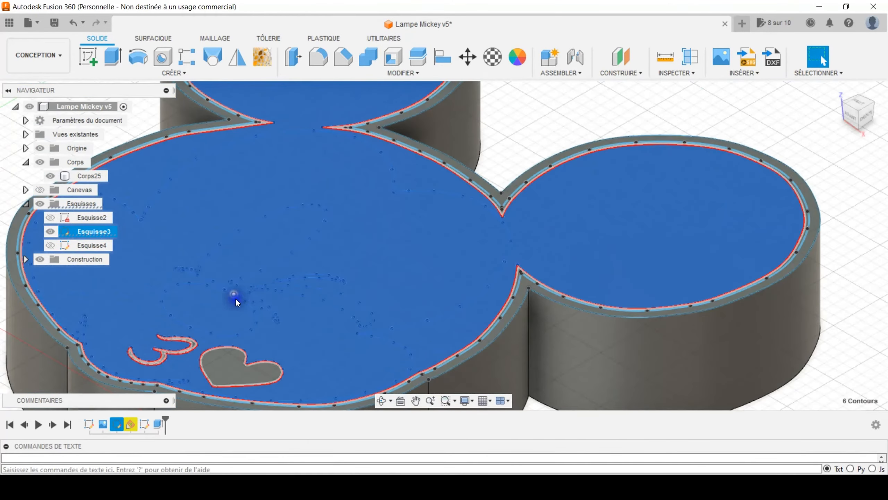
- Add the heart and mouth contours so the selection fills the whole interior of the silhouette
middle_click_drag(296, 272, 406, 214)
scroll(349, 340, "down", 3)
scroll(352, 274, "down", 3)
left_click(352, 274, "ctrl")
scroll(224, 196, "down", 4)
left_click(293, 210, "ctrl")
scroll(362, 259, "up", 10)
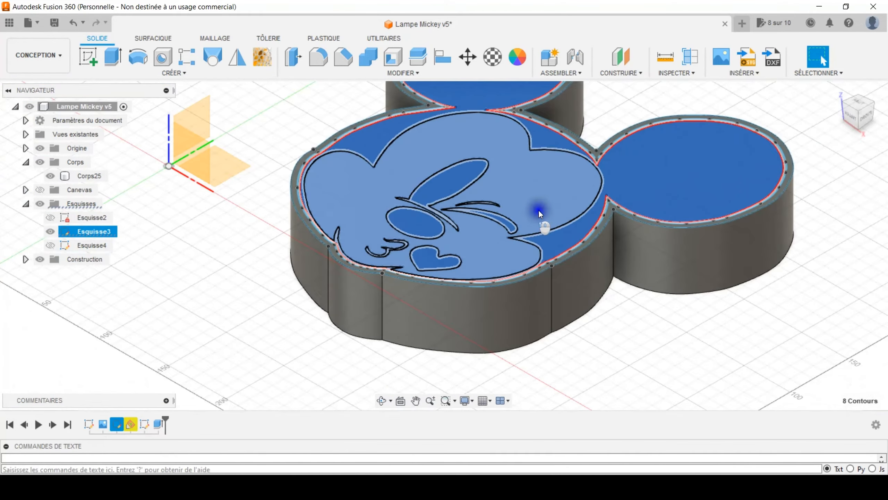
- Extrude the selected interior contours by -48 mm as a cut to hollow out the body
middle_click_drag(540, 213, 418, 301)
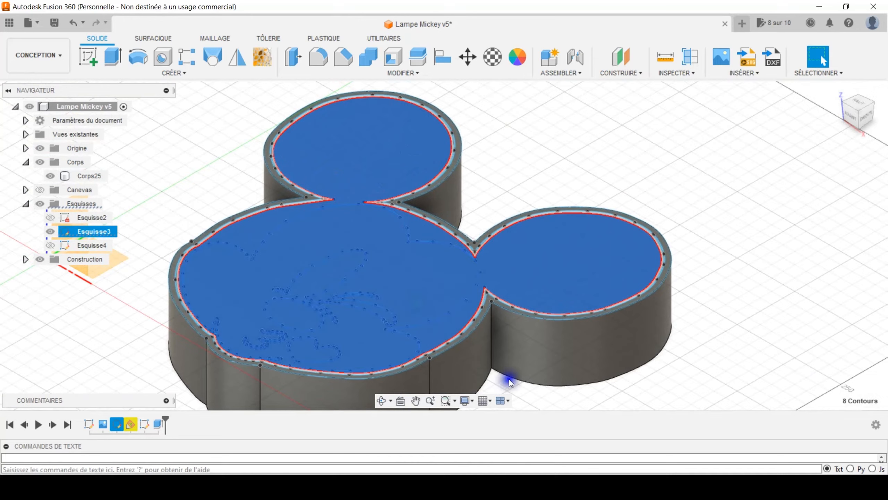
left_click(112, 58)
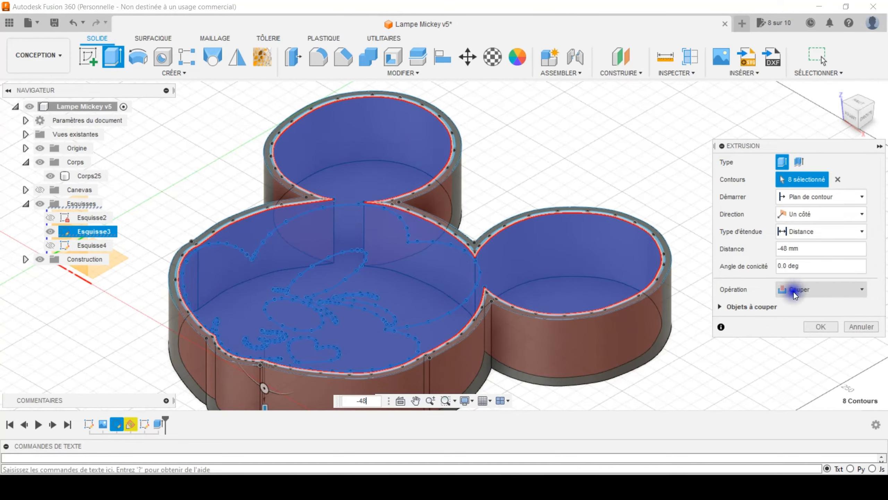
left_click(818, 327)
- Extrude the outer rim band of Esquisse3 by 5 mm, joined to the body, and hide the sketch
scroll(680, 290, "up", 3)
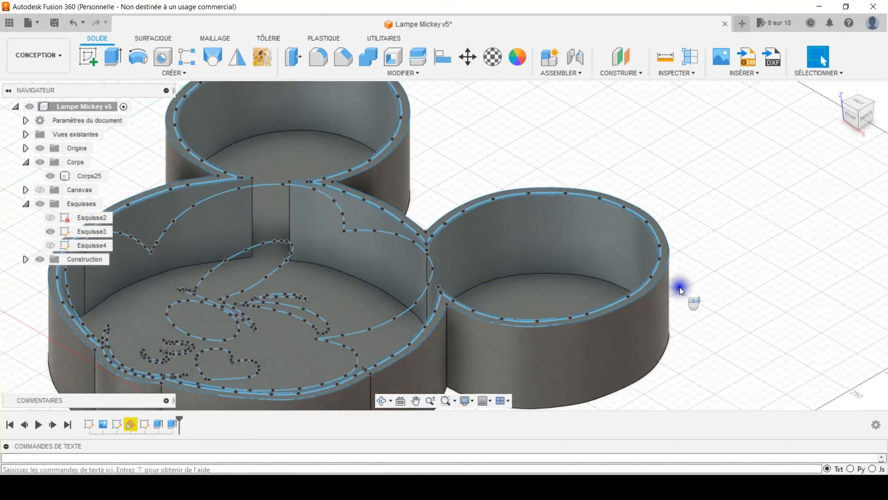
scroll(680, 289, "up", 5)
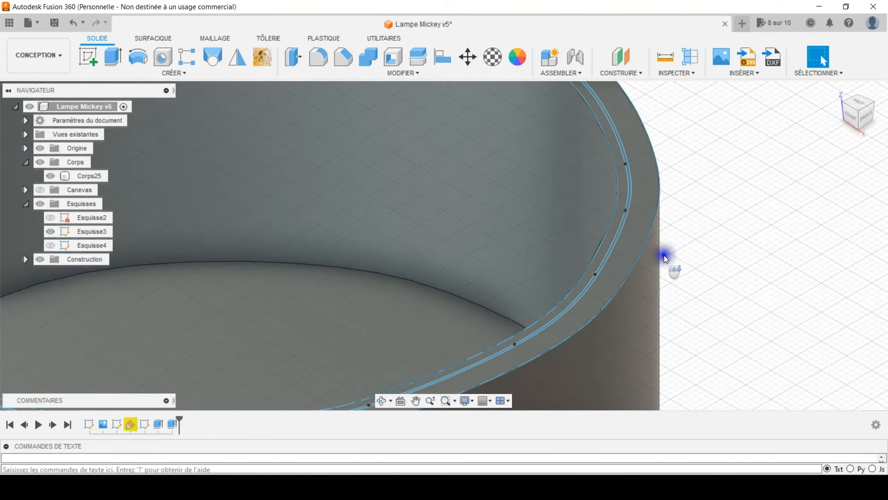
left_click(649, 211)
scroll(651, 231, "down", 5)
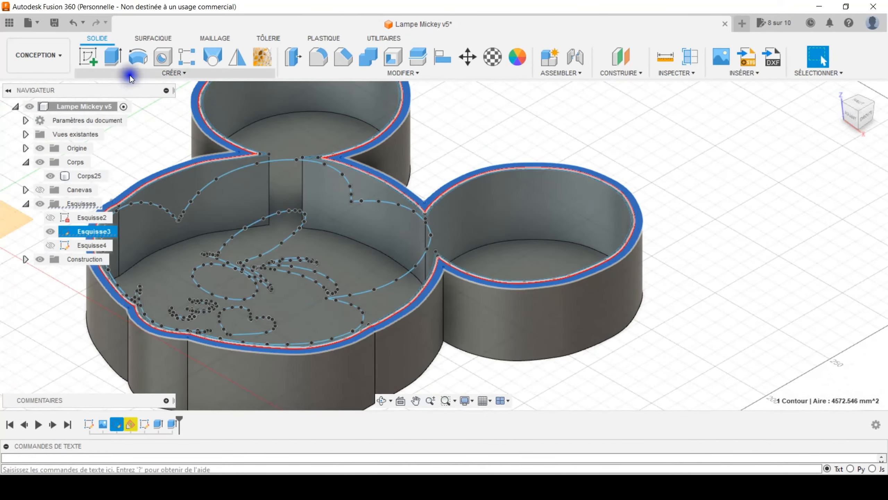
left_click(114, 57)
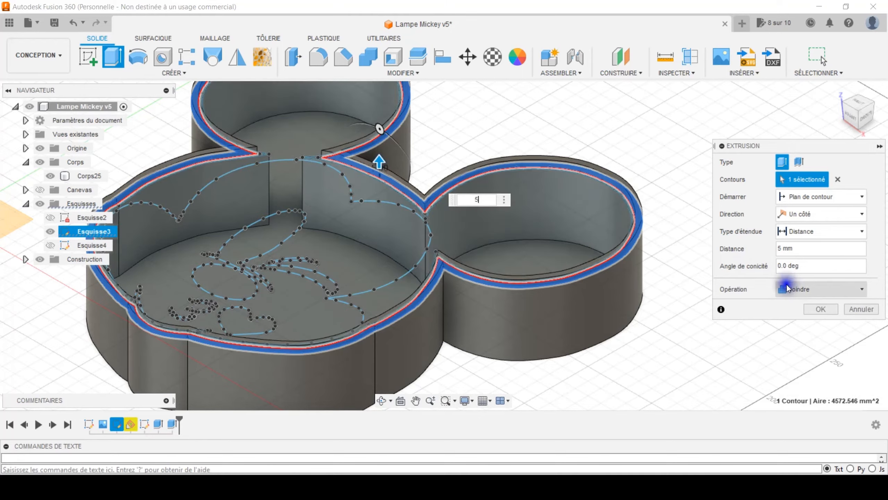
left_click(819, 310)
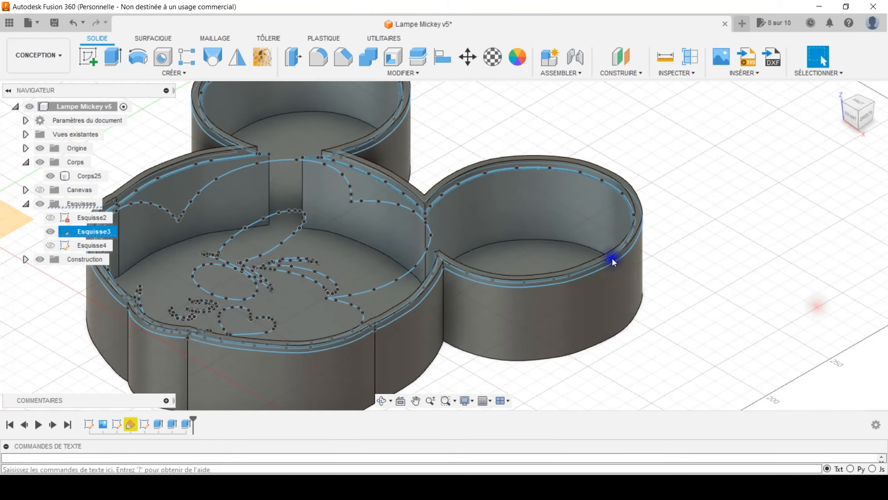
left_click(51, 232)
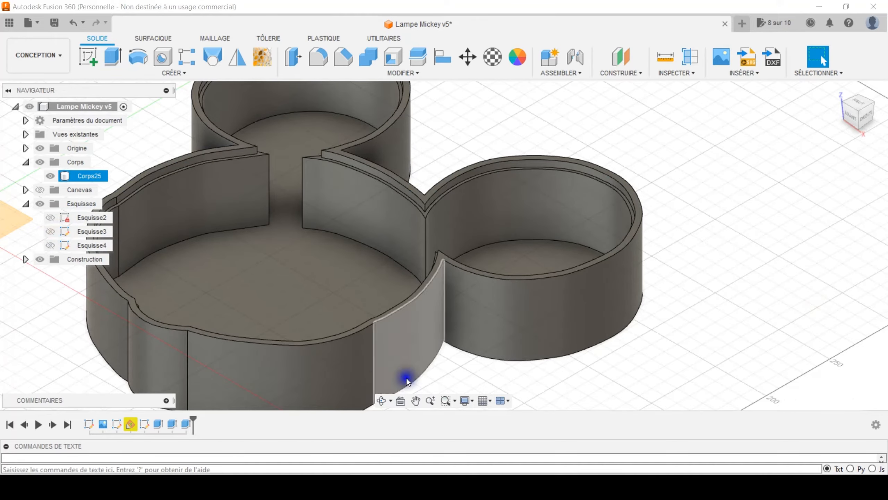
- Fillet the two vertical inner edges at the opening between the head and the far ear with a 2 mm radius
scroll(327, 246, "down", 3)
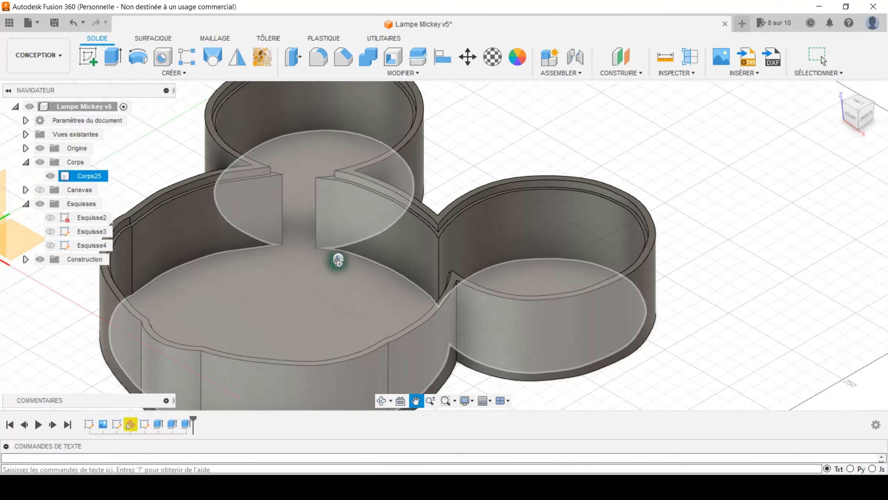
scroll(339, 248, "up", 10)
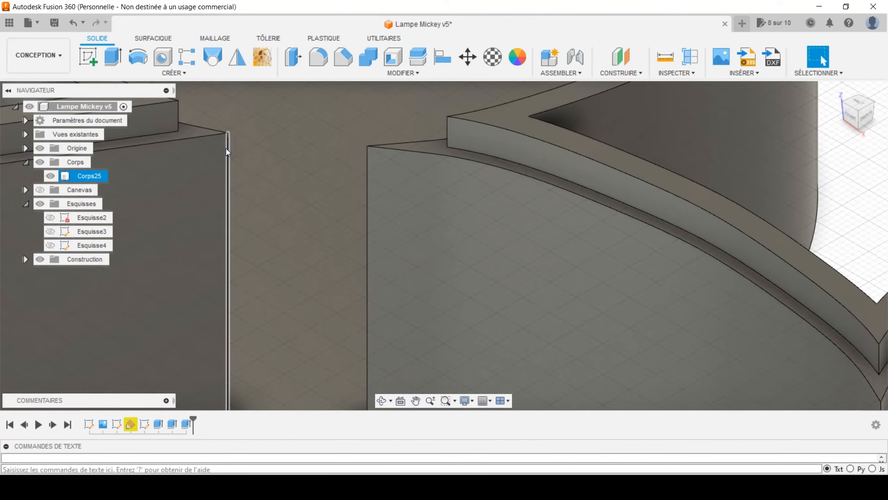
left_click(212, 153)
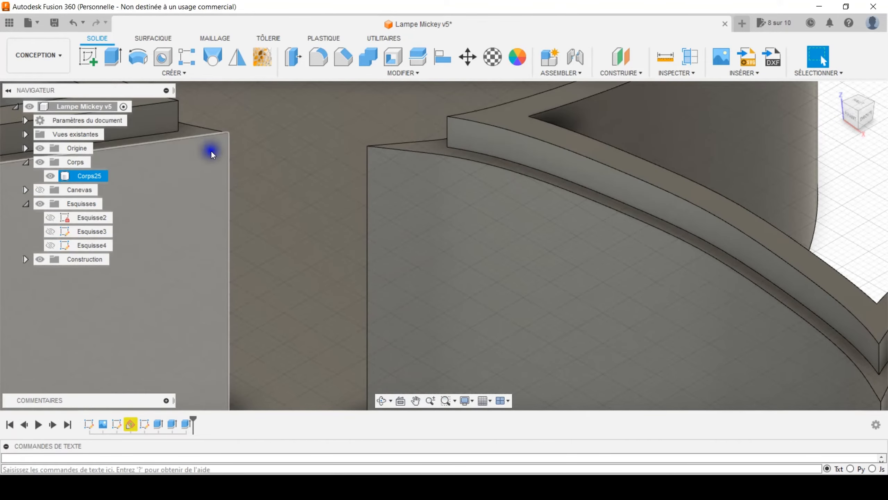
left_click(330, 170)
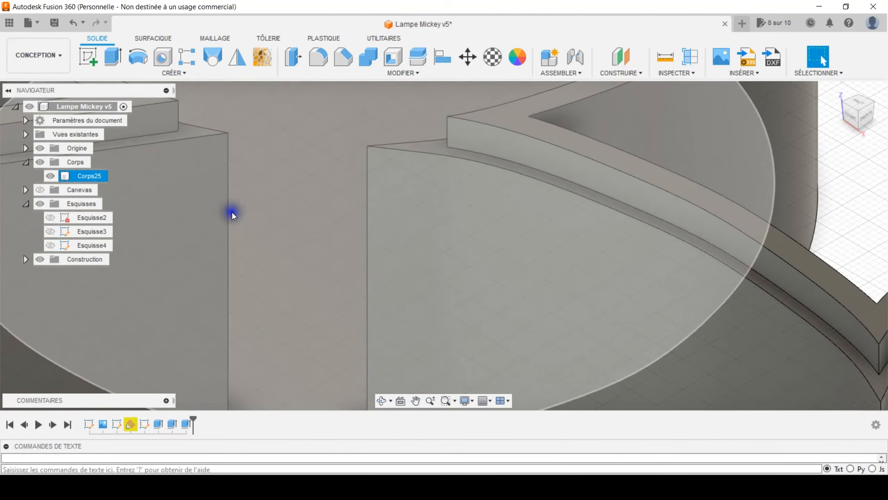
left_click(229, 222)
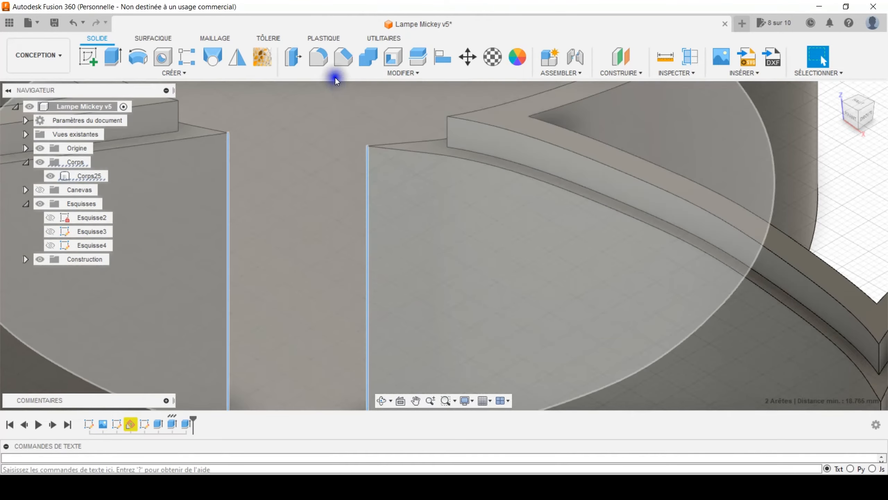
left_click(318, 57)
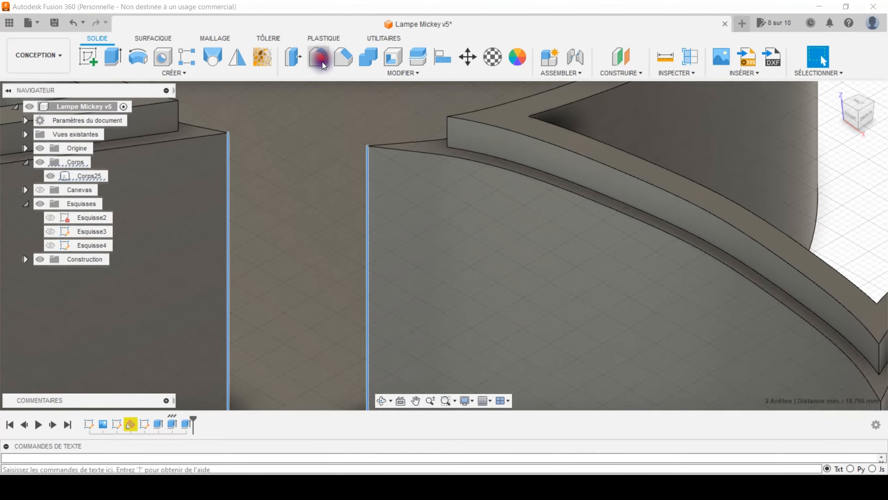
type("2")
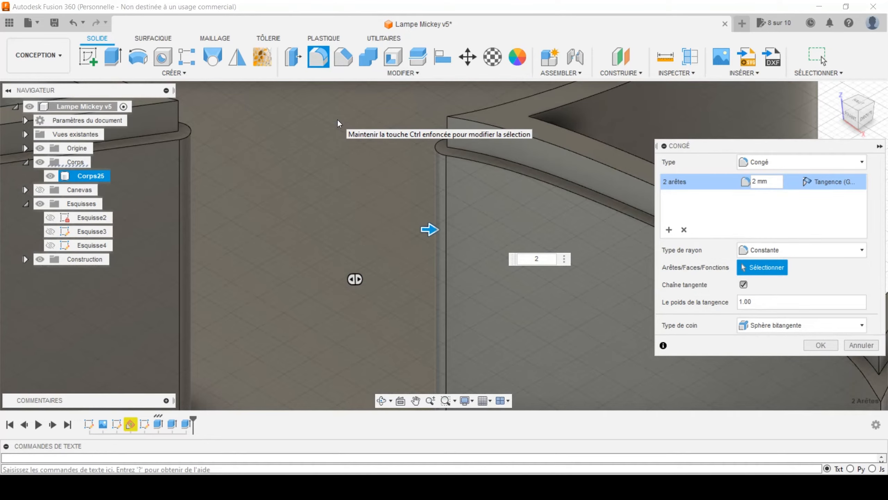
left_click(821, 345)
- Fillet the two vertical inner edges at the opening between the head and the other ear with a 2 mm radius
scroll(486, 228, "down", 5)
middle_click_drag(486, 228, 338, 190)
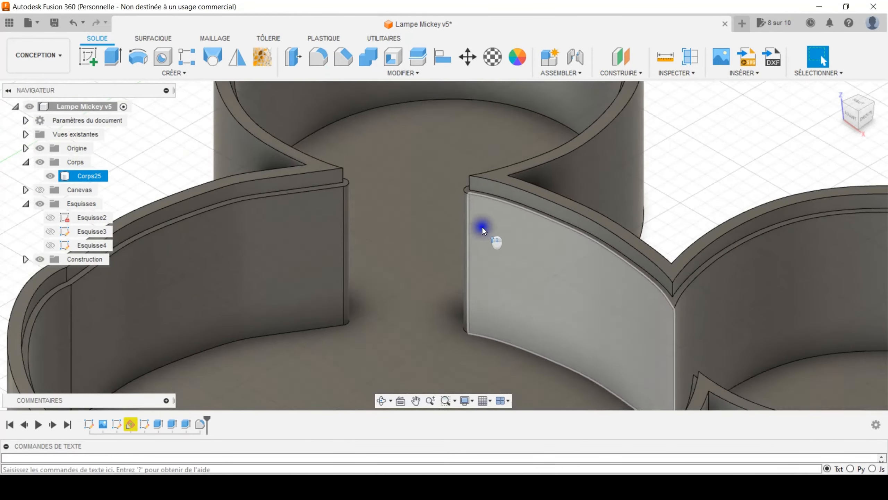
scroll(544, 297, "up", 5)
scroll(544, 297, "down", 3)
scroll(470, 207, "up", 5)
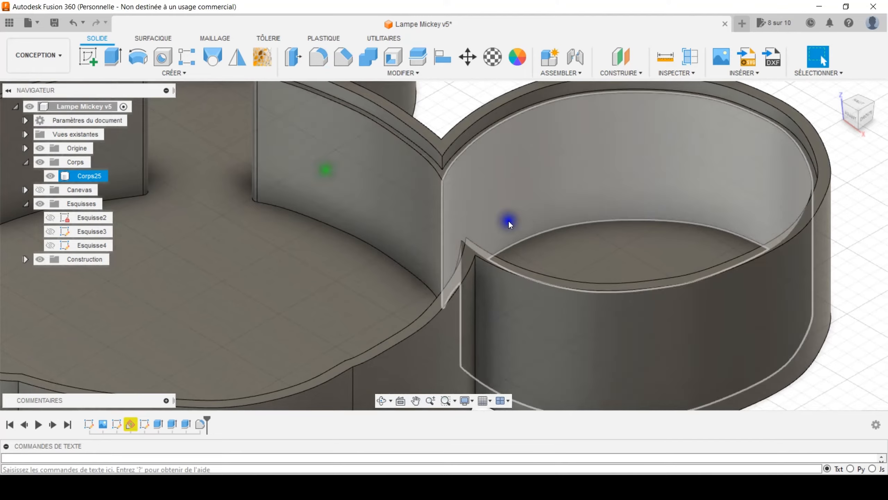
scroll(375, 266, "down", 3)
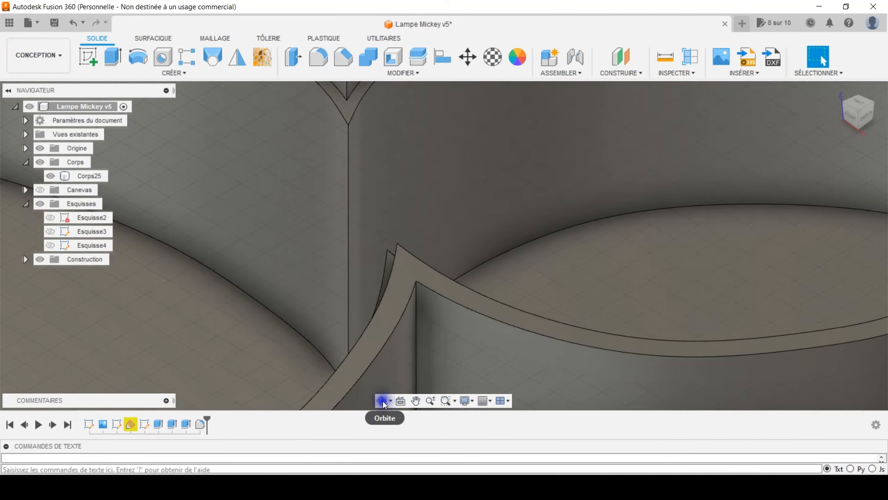
left_click(383, 401)
left_click_drag(420, 367, 444, 368)
middle_click_drag(673, 300, 459, 289)
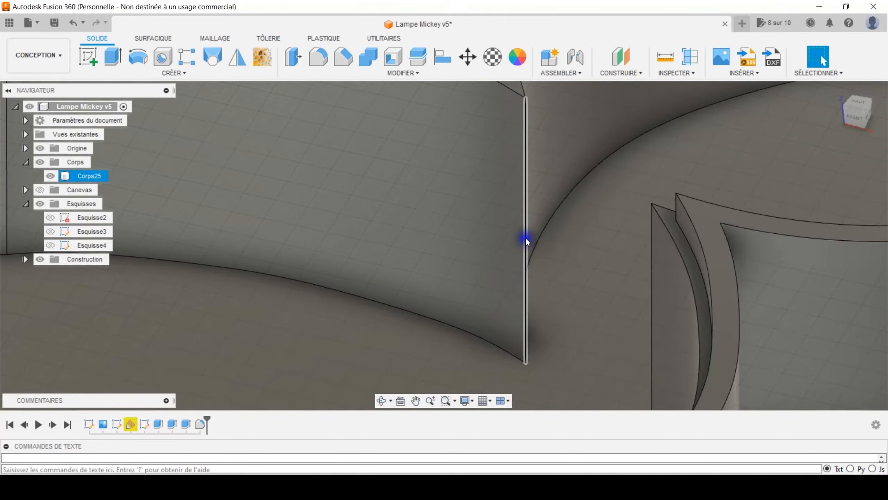
left_click(525, 238)
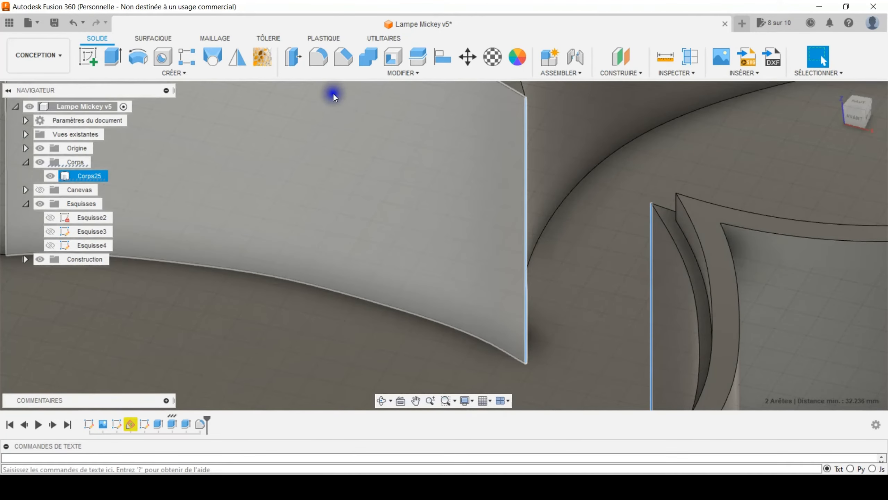
left_click(318, 56)
left_click(440, 153)
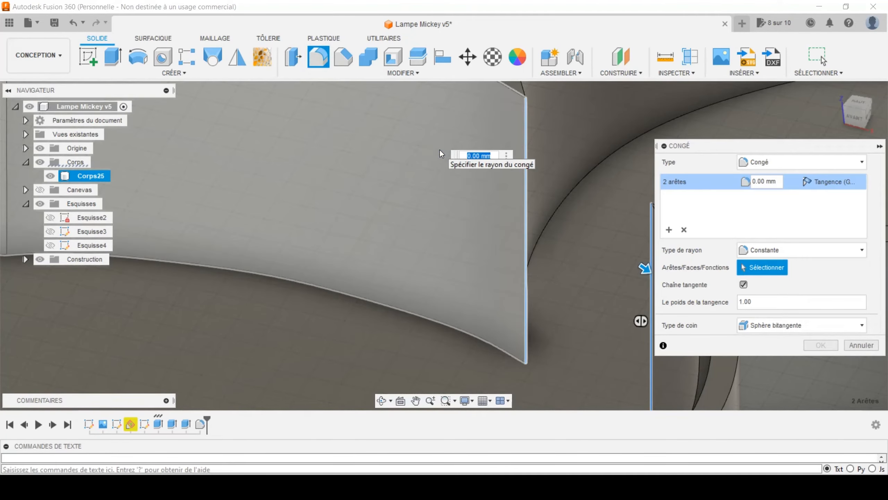
type("2")
key("Return")
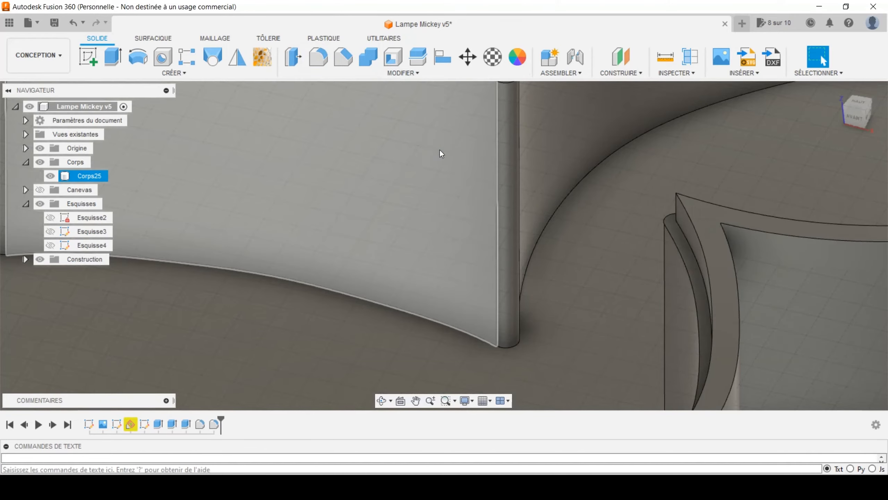
scroll(514, 203, "down", 8)
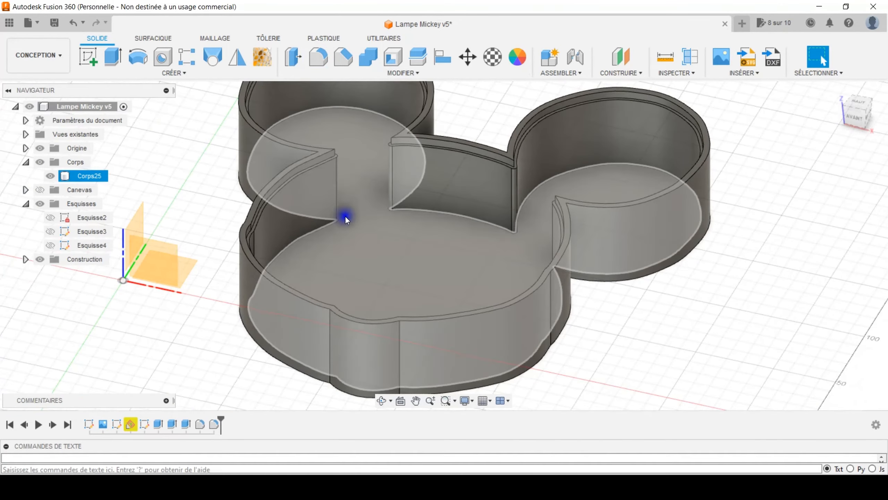